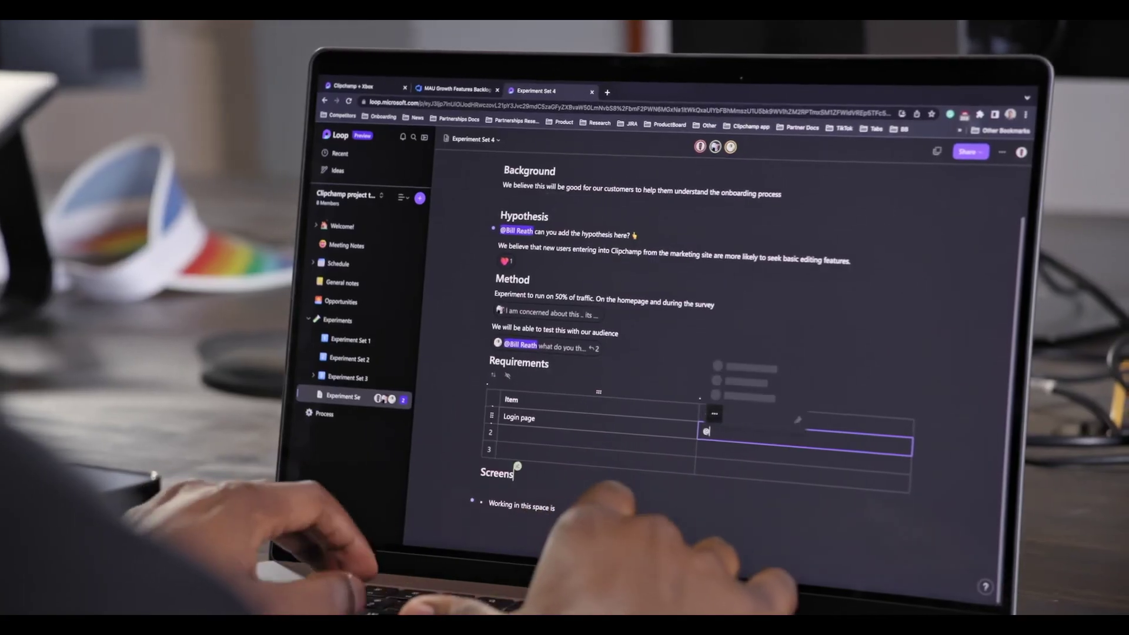
type("yola")
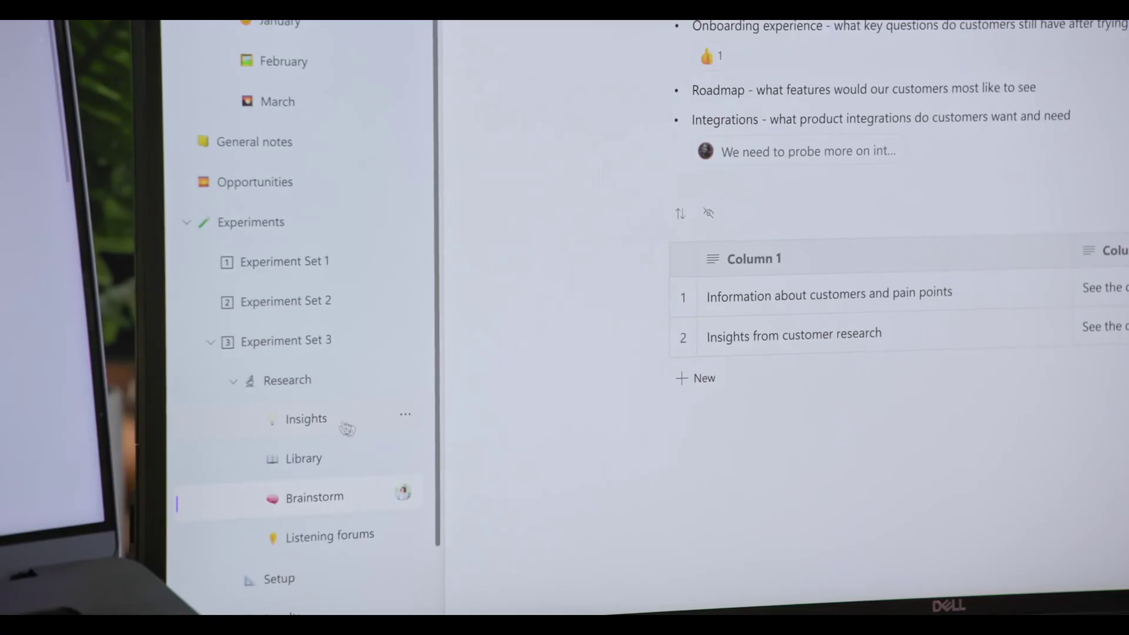
- Drag the Insights page from under Research to just below Experiment Set 1 in the sidebar
left_click_drag(328, 428, 311, 355)
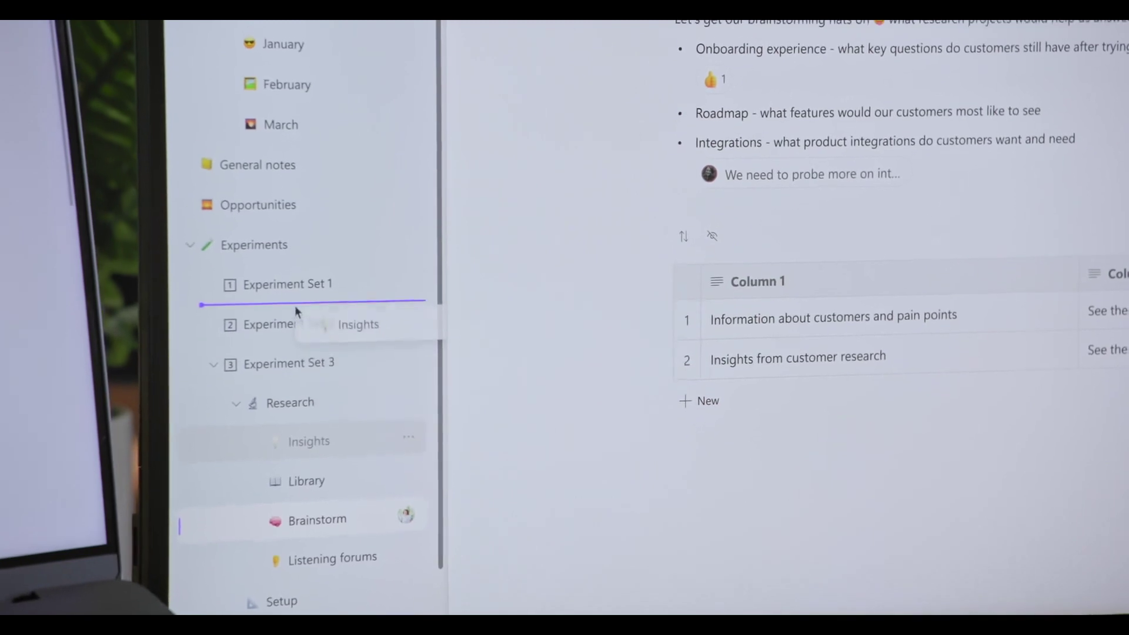
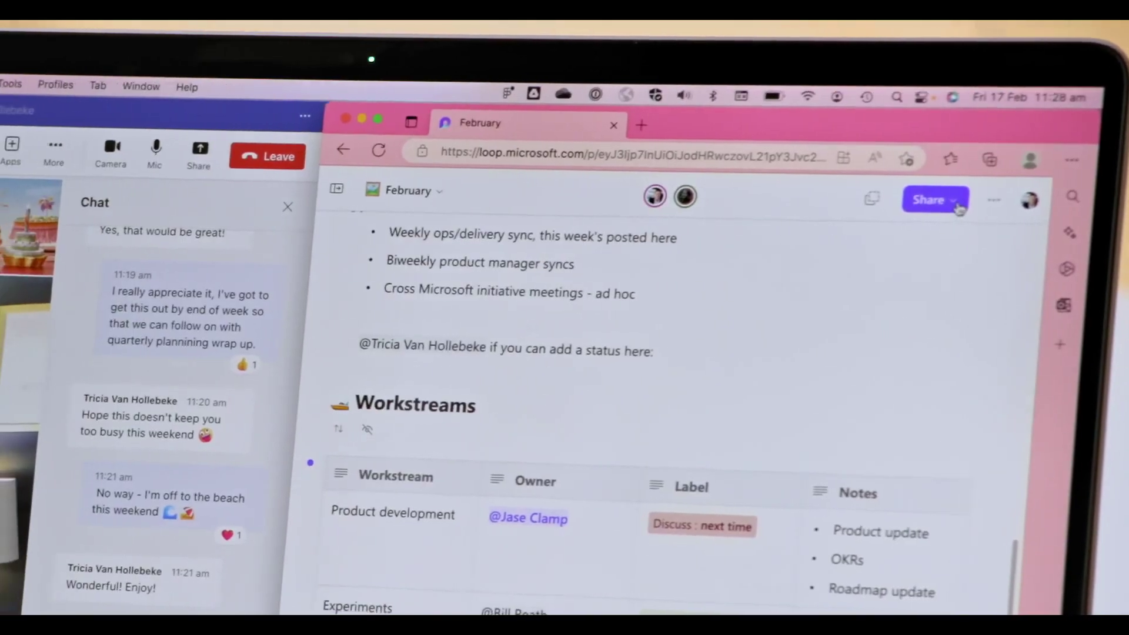
- Share the February page as a Loop component
left_click(958, 205)
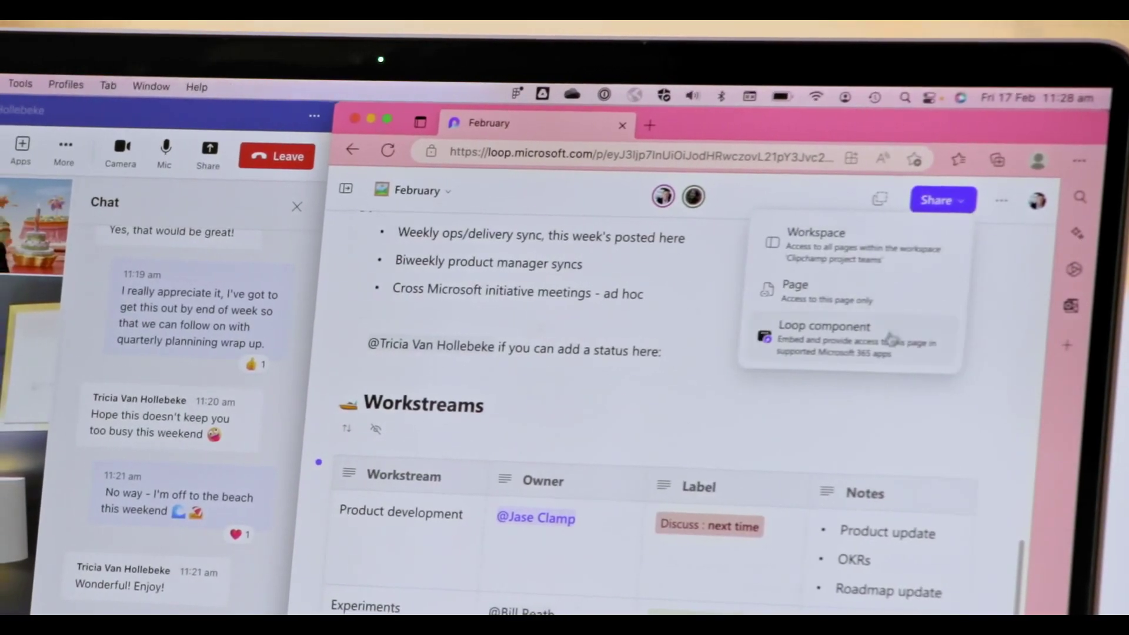
left_click(876, 346)
- Bring up the Outlook draft status email window through Mission Control
key("ctrl+Up")
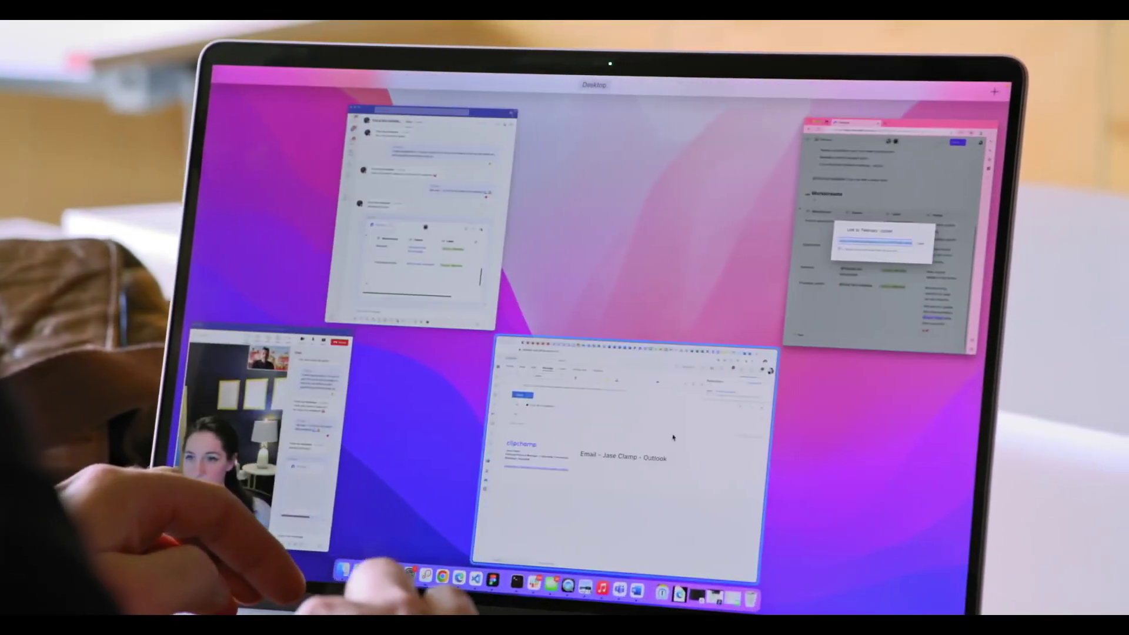
left_click(658, 438)
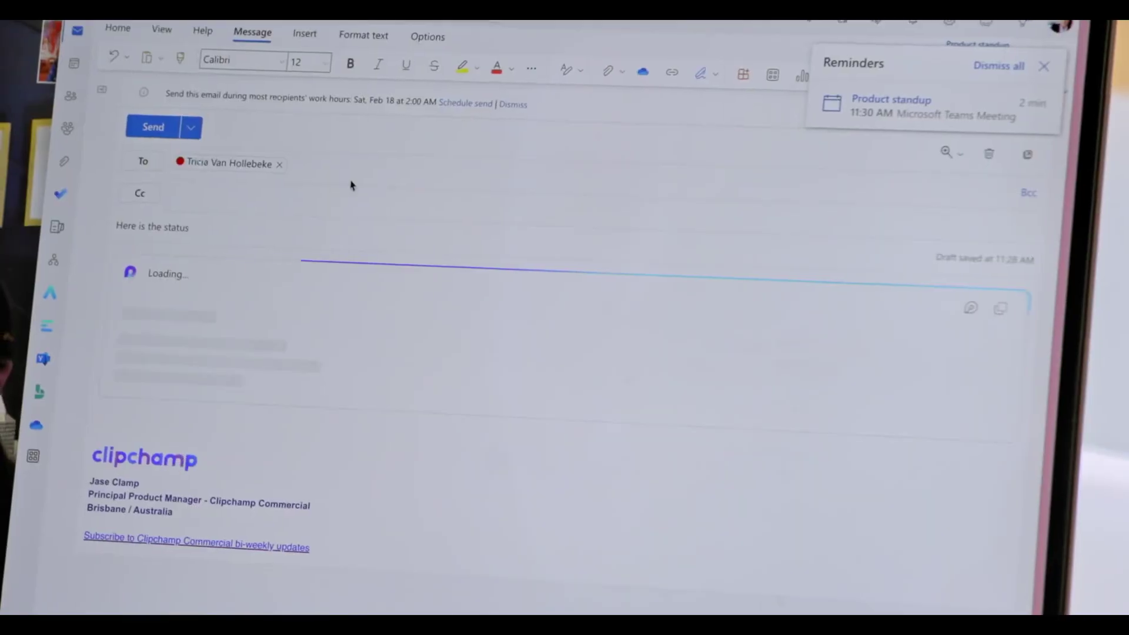
scroll(178, 245, "down", 5)
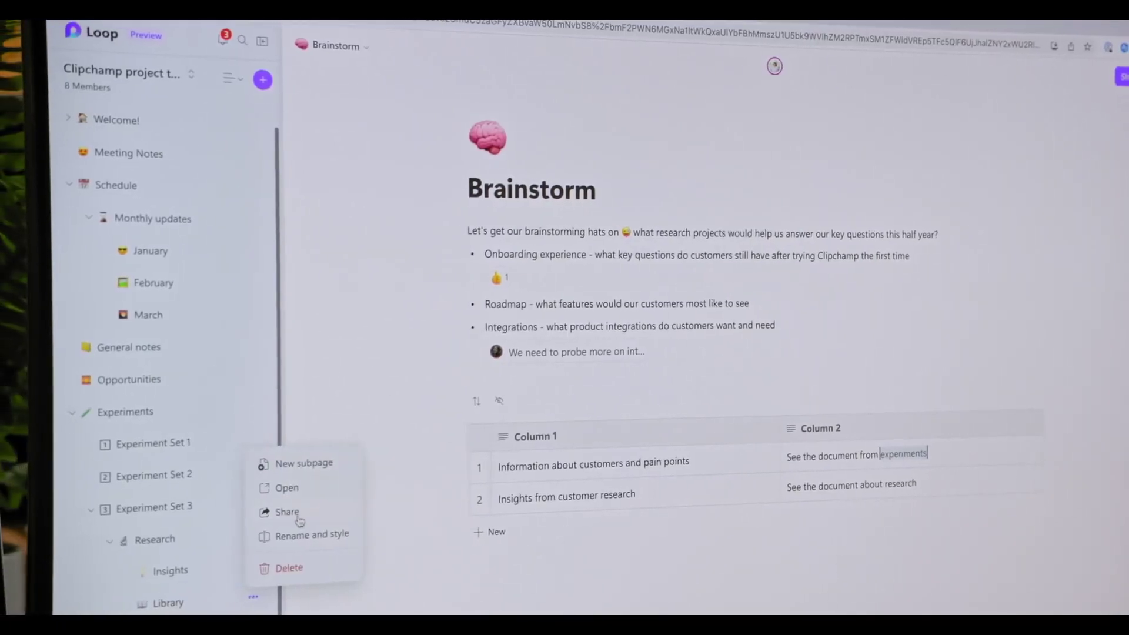
- Copy a share link to the workspace's Library page
left_click(287, 512)
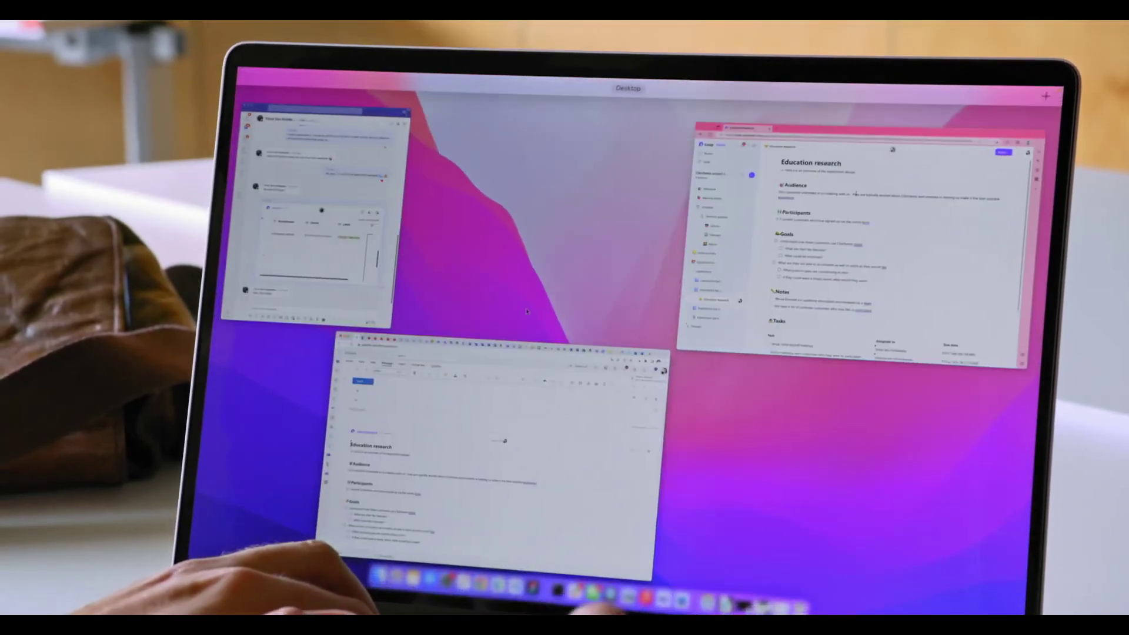
- Expand the Loop Education research window from Mission Control to full screen
left_click(738, 245)
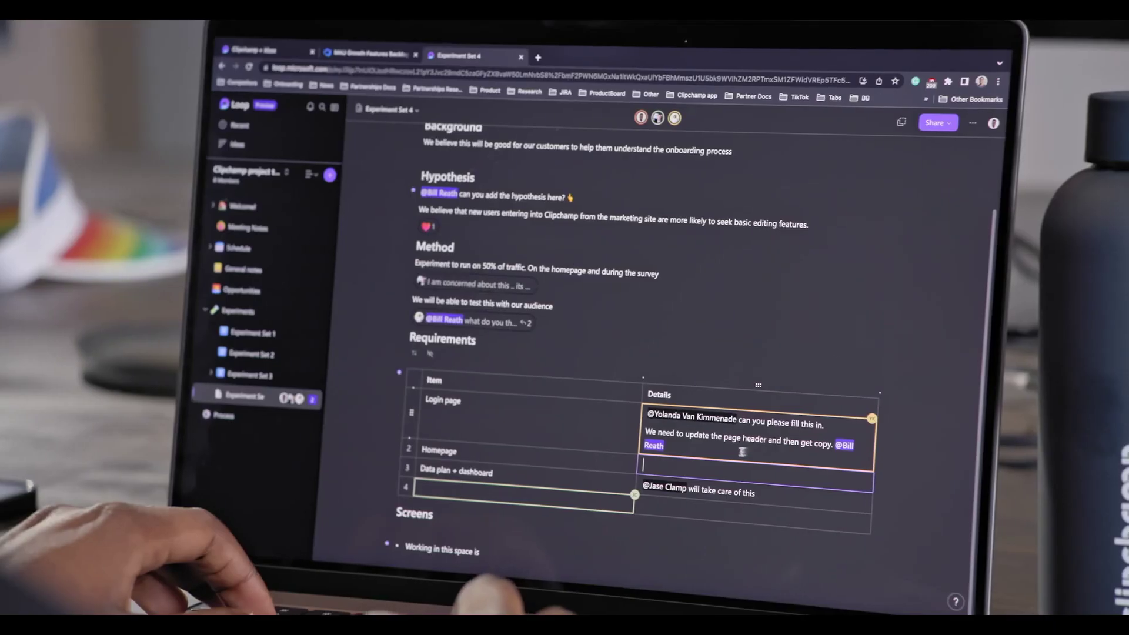
type("wha")
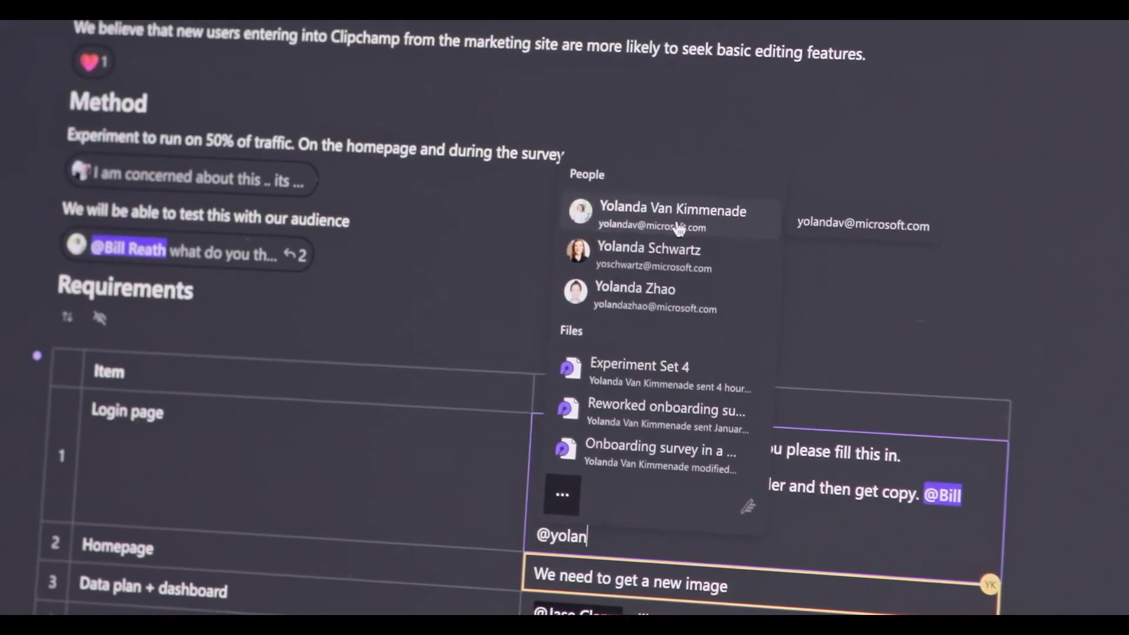
- Mention the suggested teammate in the Login page Details cell reply
left_click(661, 316)
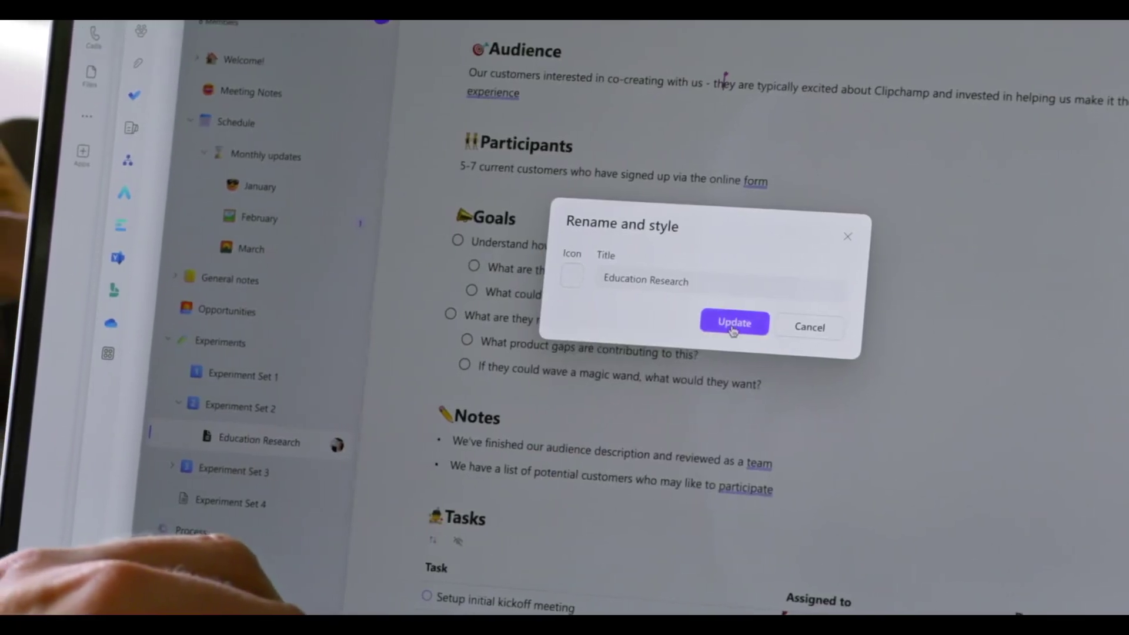
- Apply the chosen emoji as the Education Research page icon
left_click(732, 323)
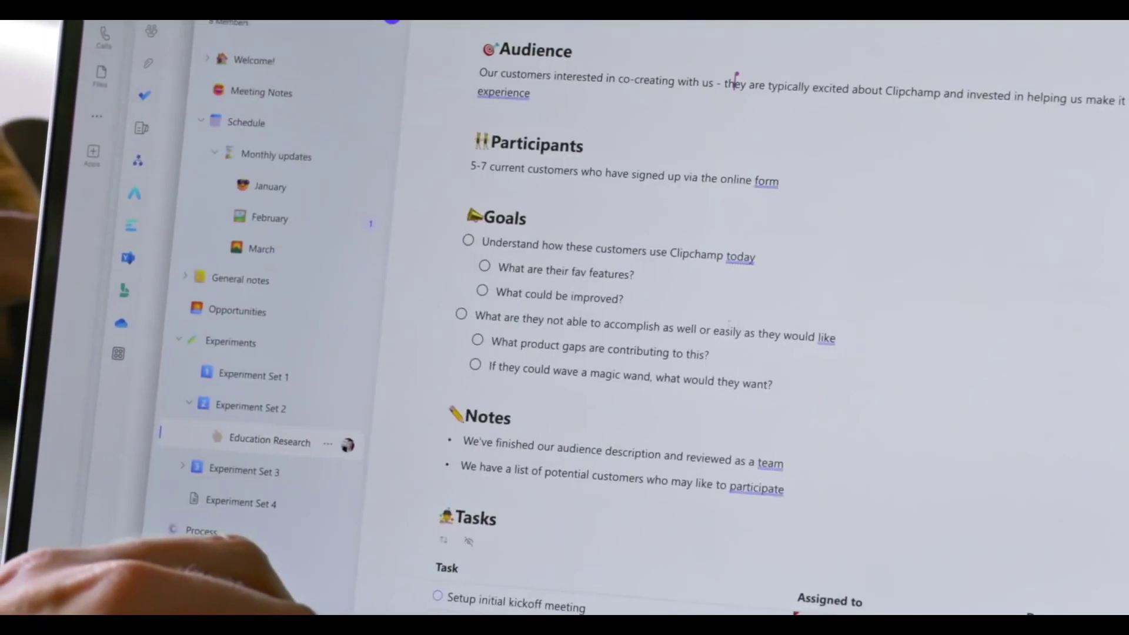